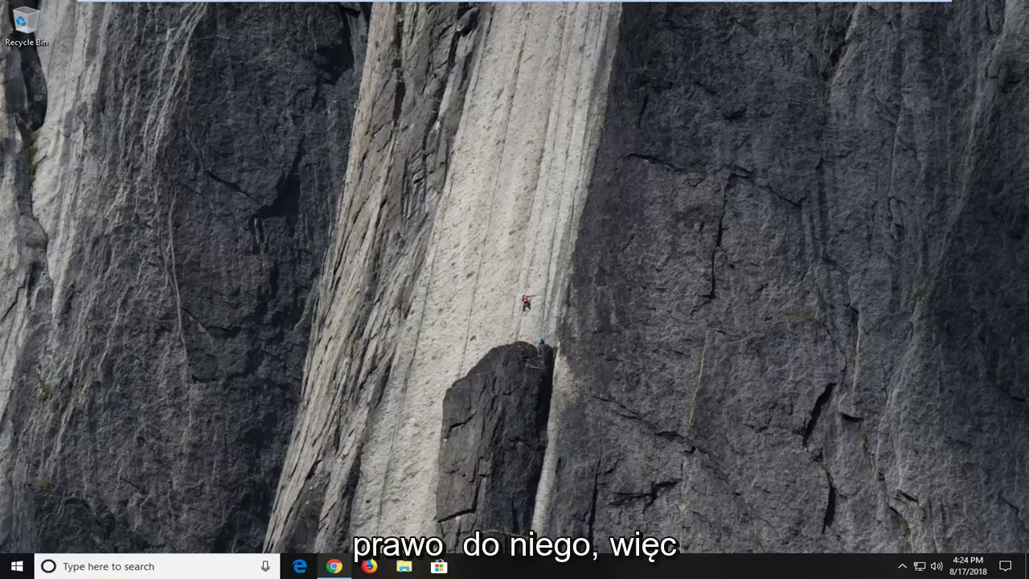
Step: Launch Device Manager and expand Display adapters to select VMware SVGA 3D
click(16, 566)
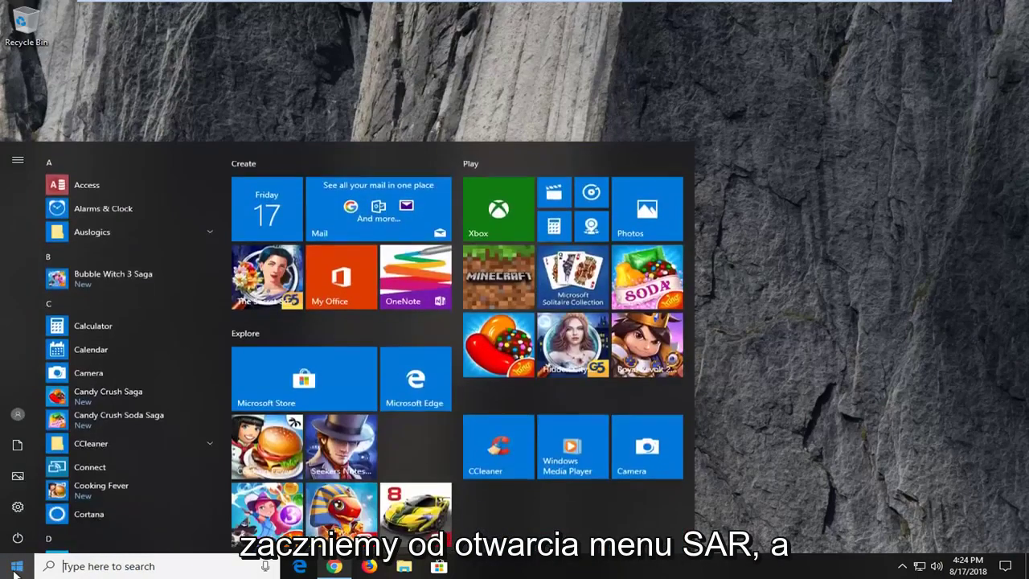
text(devic)
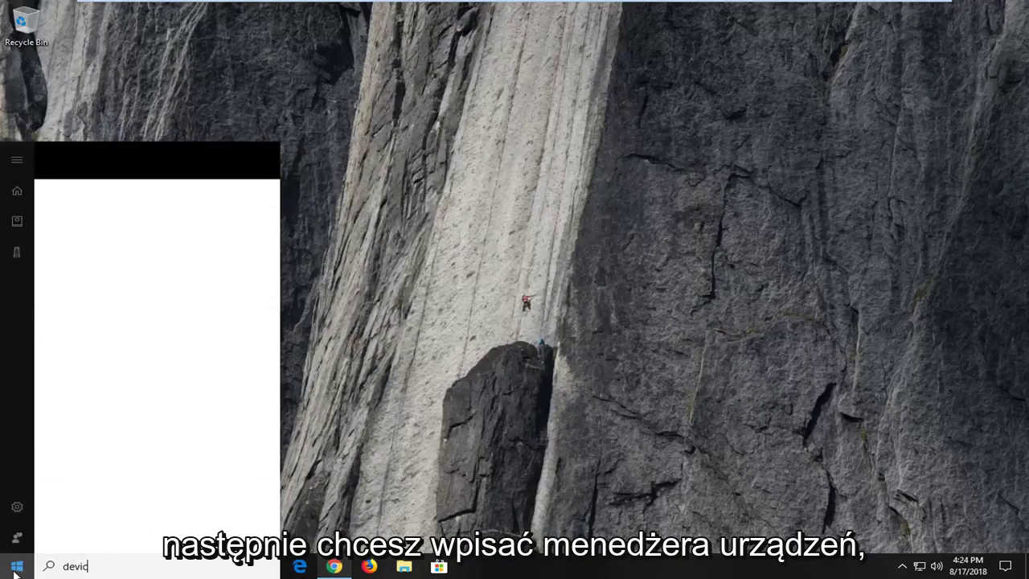
text(e manager)
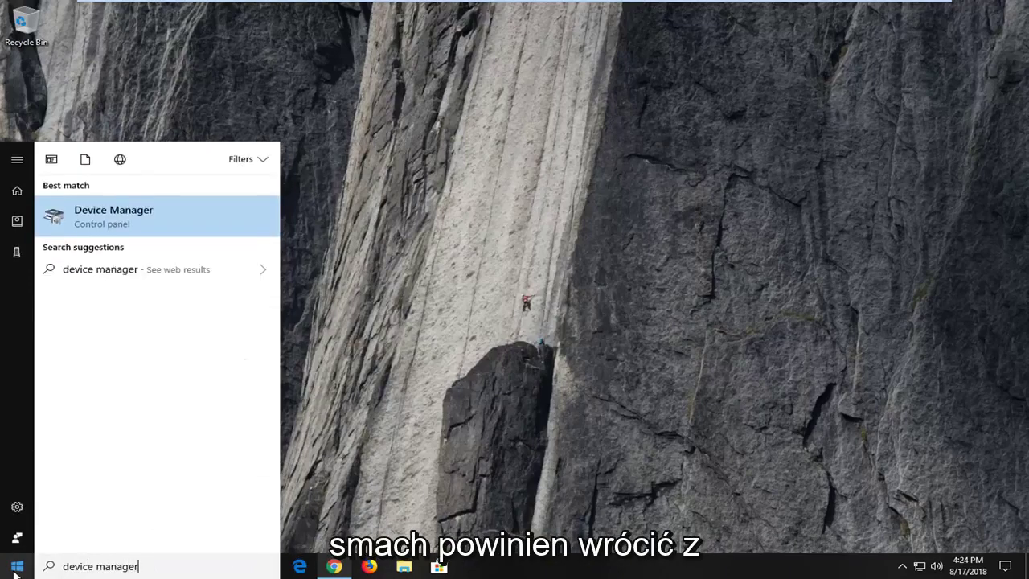
click(167, 226)
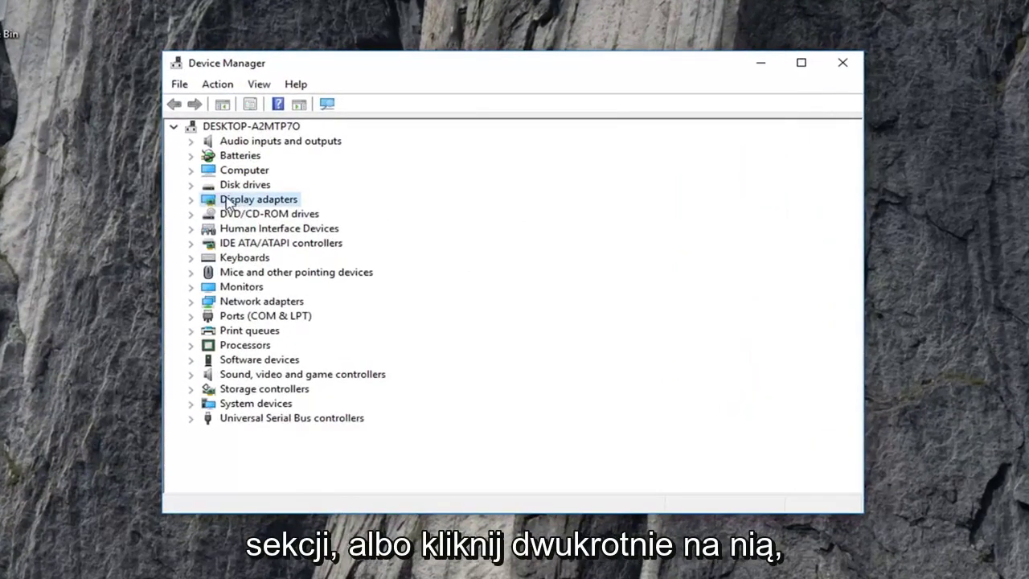
click(191, 200)
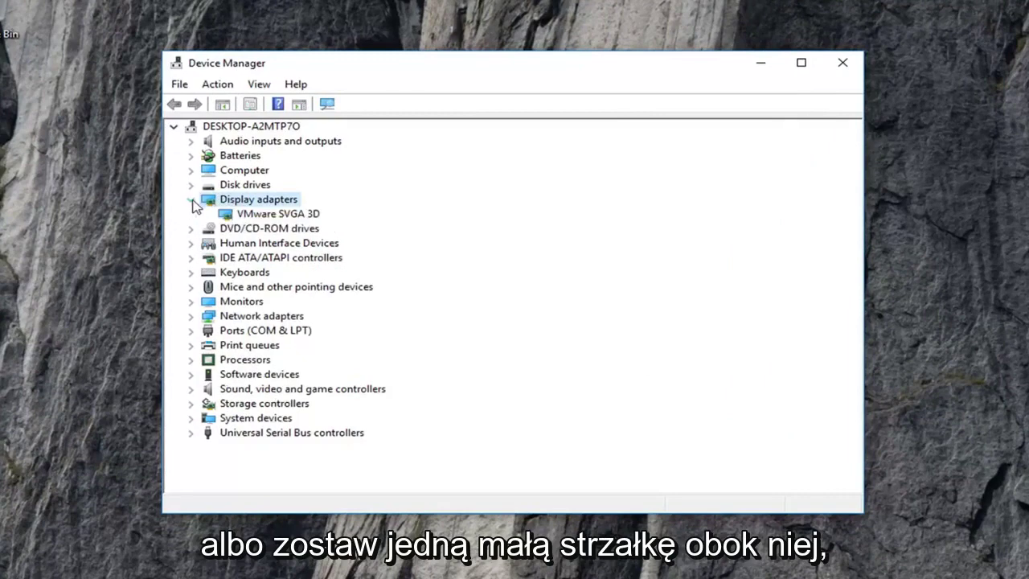
click(263, 216)
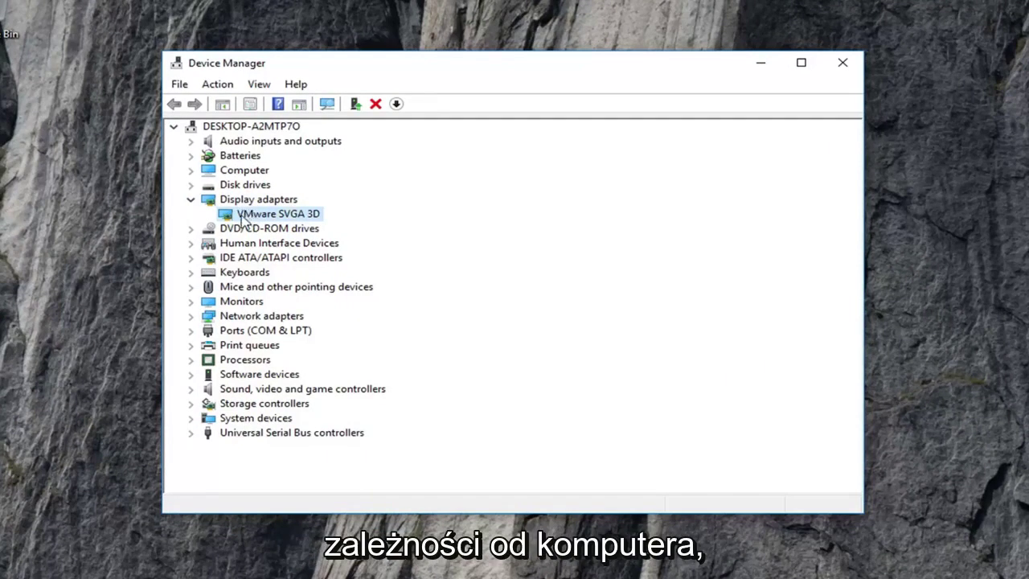
Step: Run an automatic driver update search for the VMware SVGA 3D adapter
right_click(242, 216)
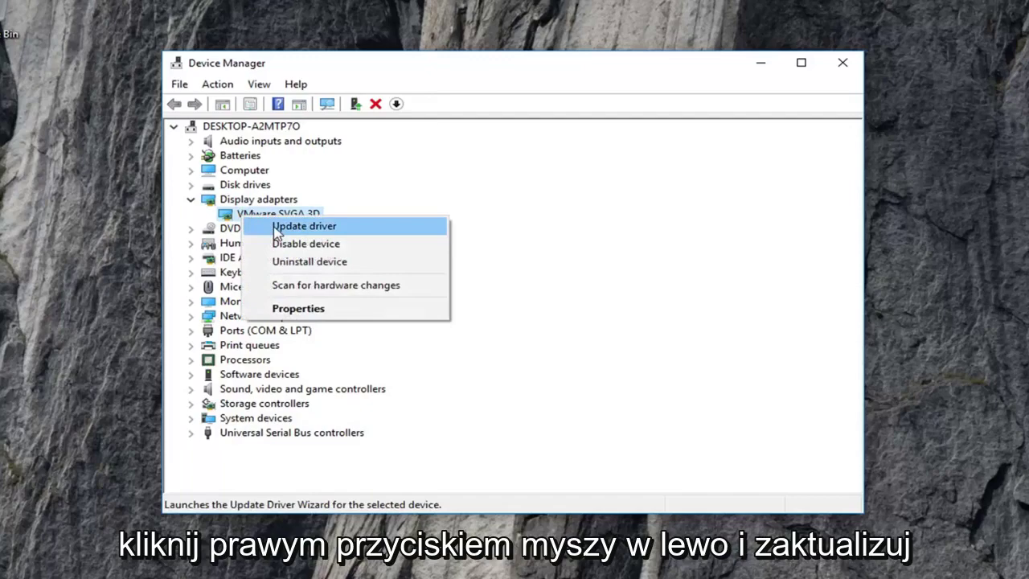
click(277, 229)
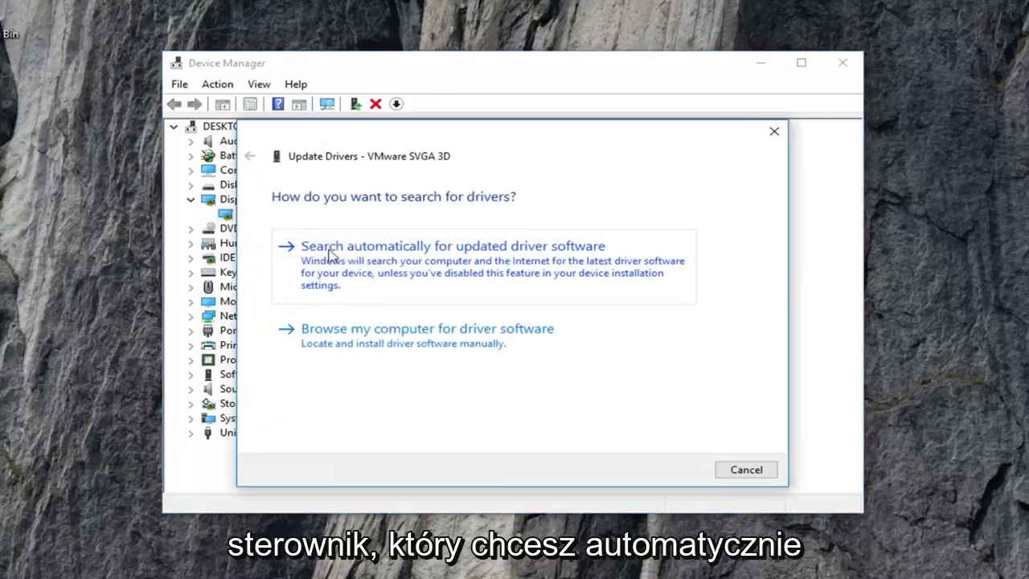
click(458, 262)
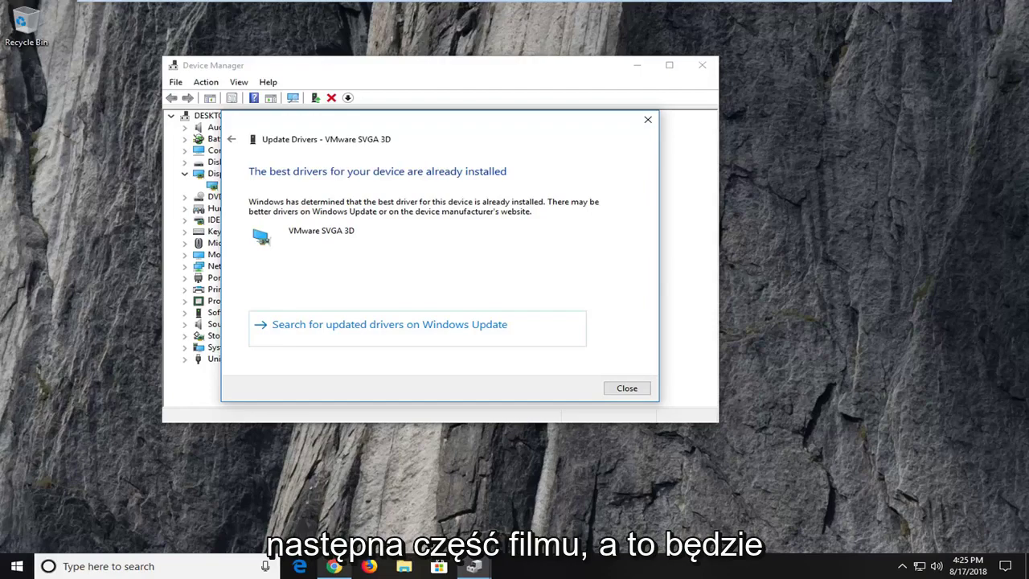
Step: Close the driver results and Device Manager, then load Google in Chrome
click(648, 120)
click(700, 71)
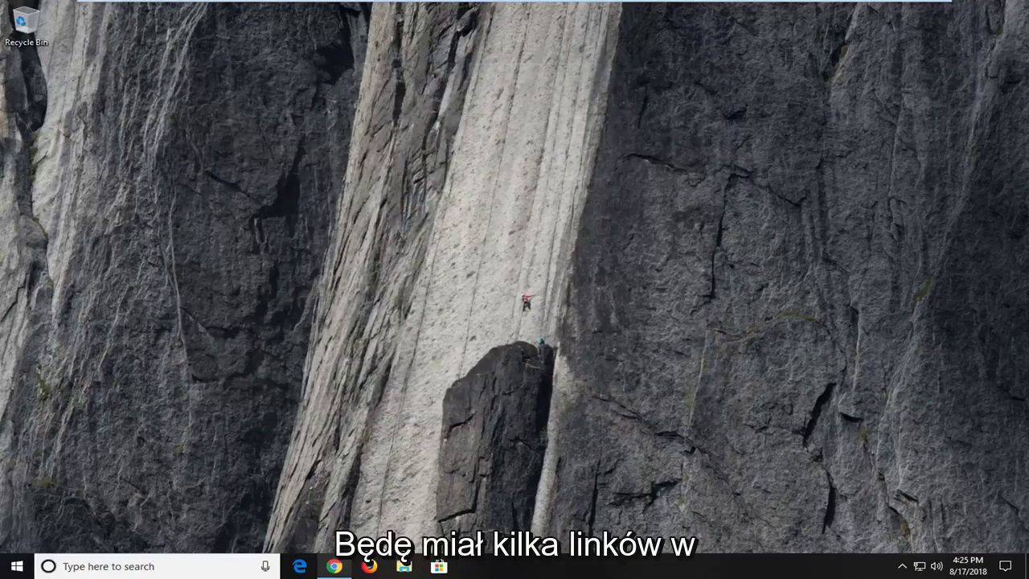
click(335, 566)
click(223, 30)
text(goo)
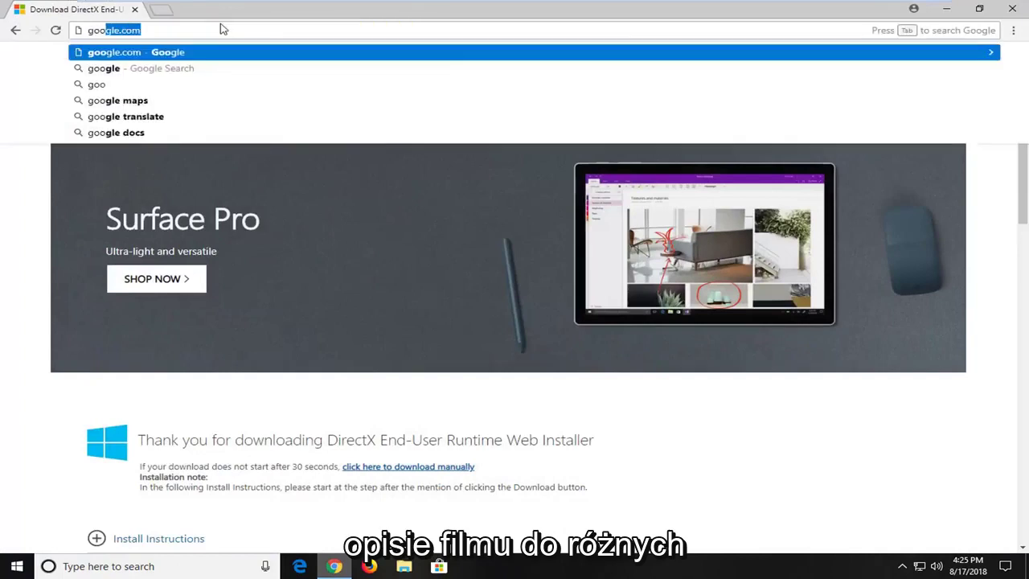
text(gle.c)
key(Return)
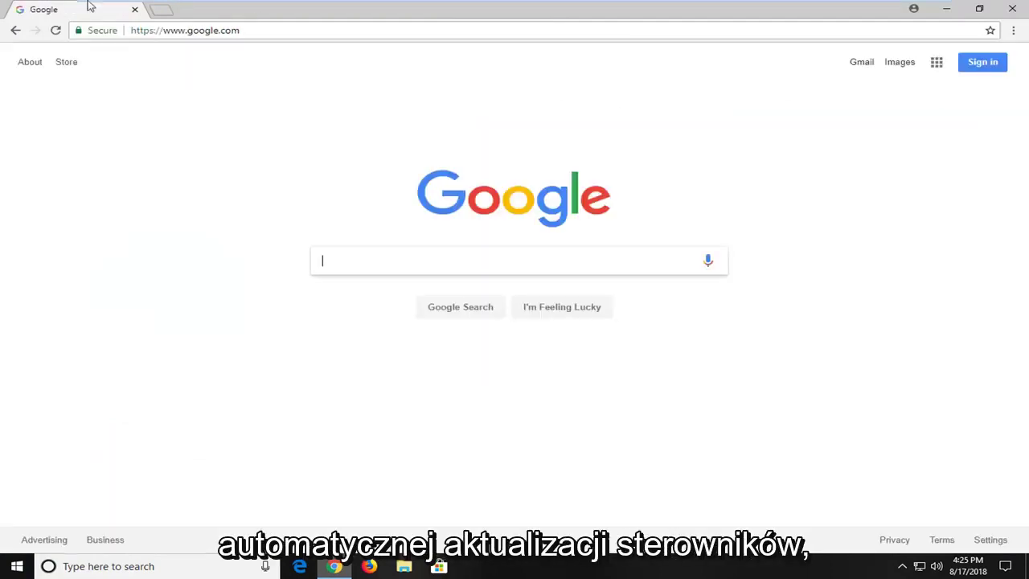
Step: Load support.amd.com/en-us/download in the address bar
click(214, 32)
text(support.amd.com/en-us/download)
key(Return)
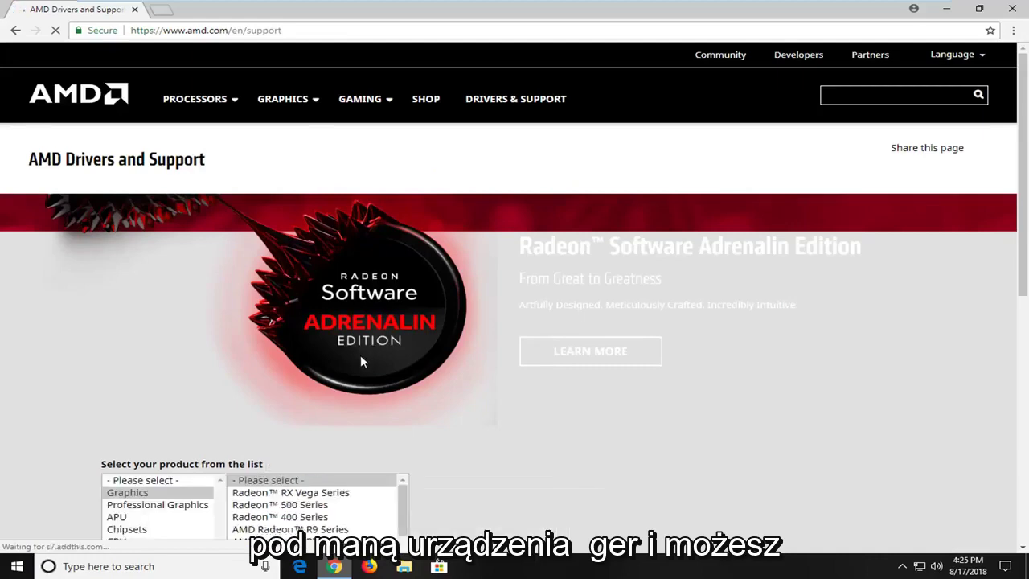
Step: Scroll through the AMD support page's product list and support links
scroll(362, 354, down, 3)
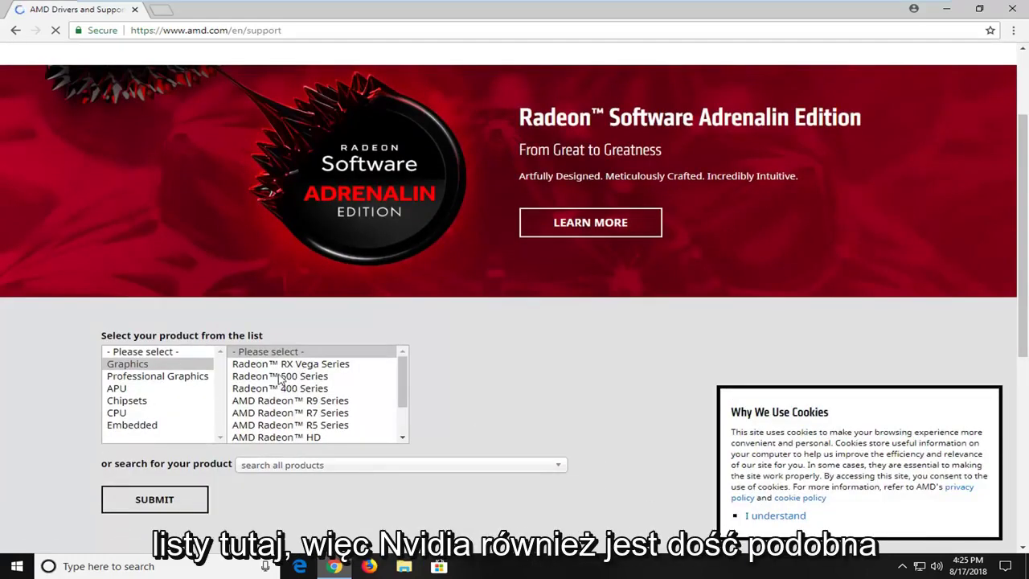
scroll(483, 448, down, 4)
scroll(479, 430, down, 1)
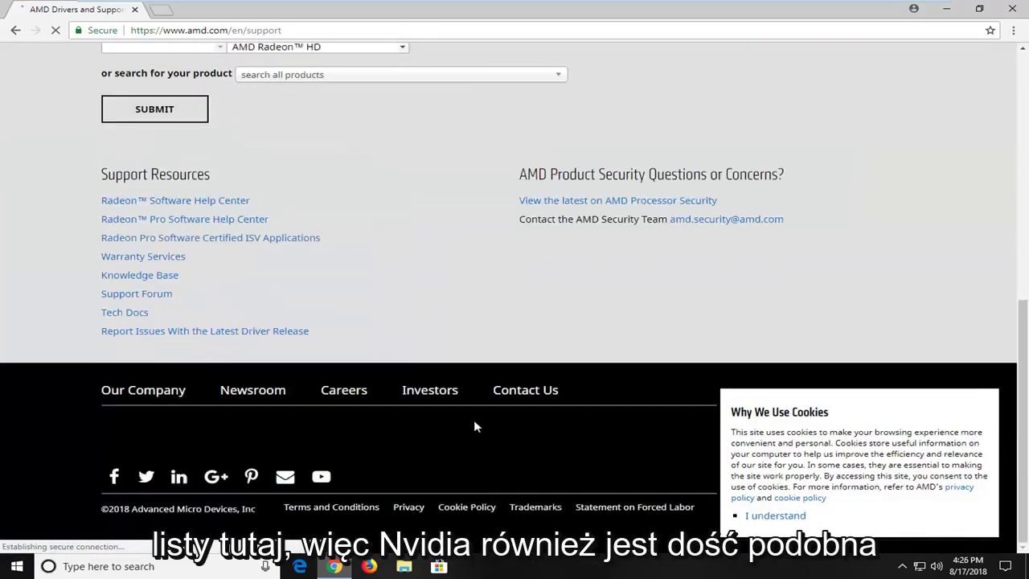
scroll(431, 412, up, 2)
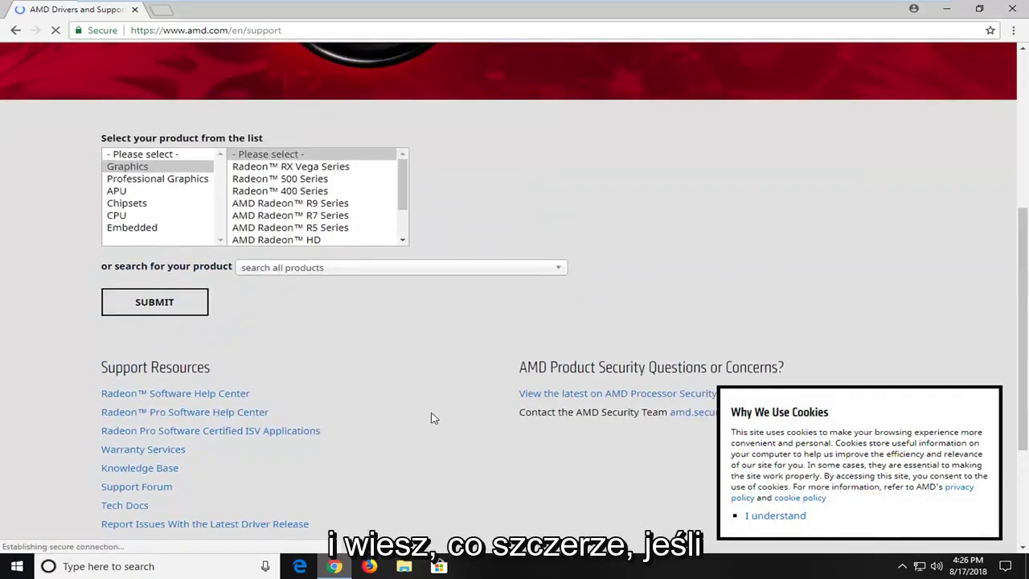
scroll(501, 332, down, 2)
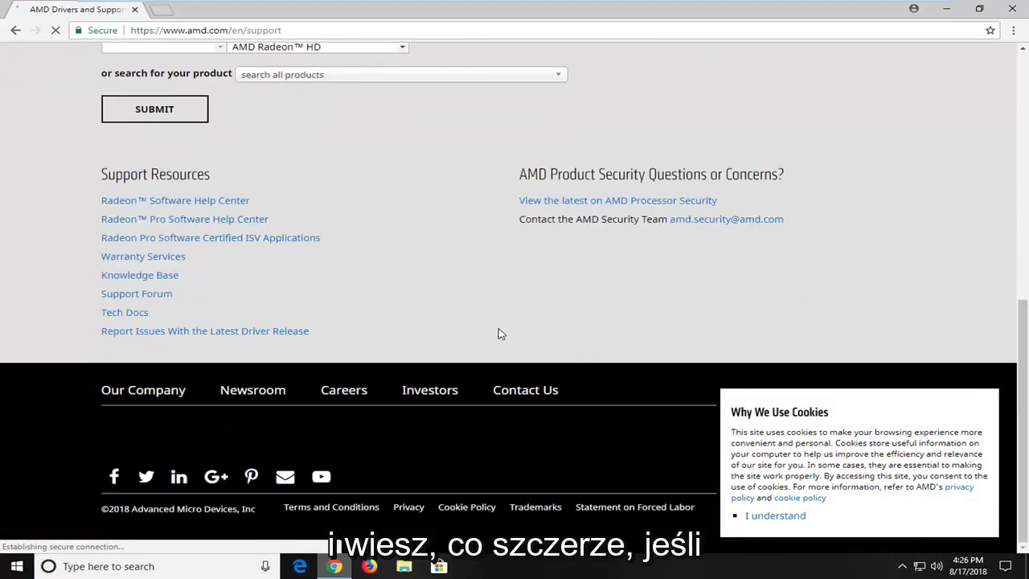
scroll(492, 339, up, 3)
scroll(153, 399, up, 1)
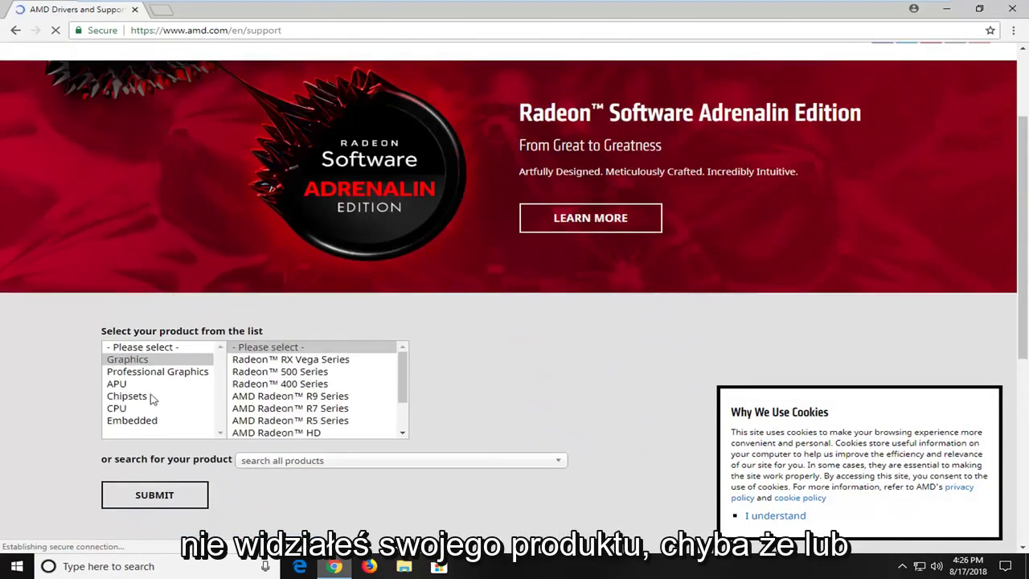
Step: Load the Google home page in a new browser tab
key(ctrl+t)
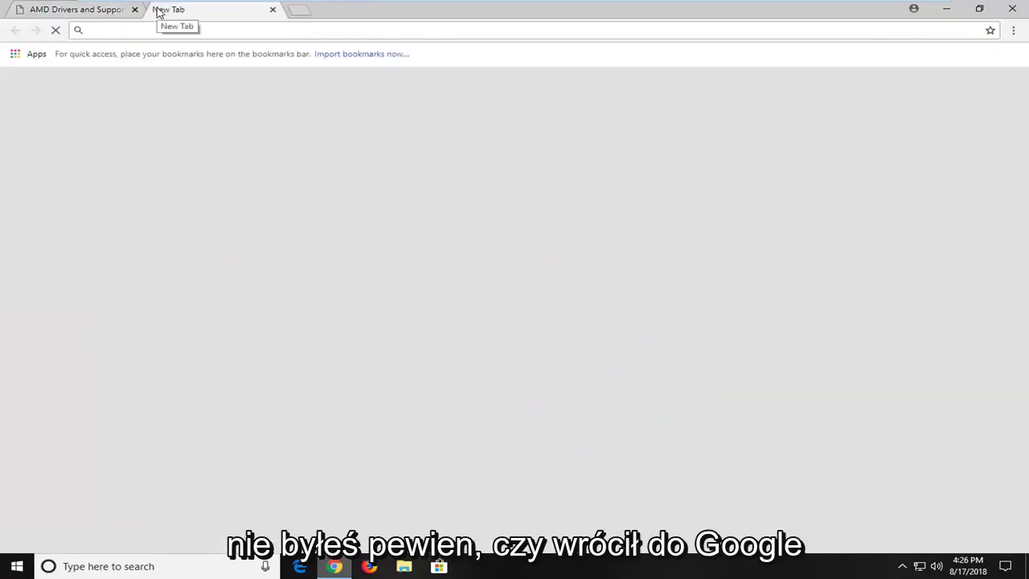
text(google.c)
key(Return)
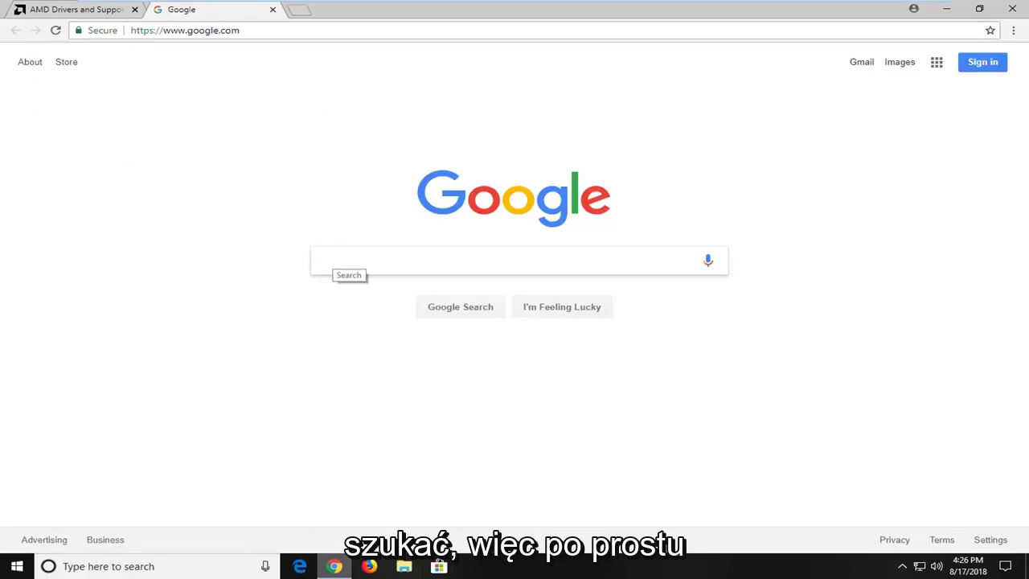
Step: Search Google for 'amd driver automatic' and highlight the top AMD Support result's address
text(amd drive)
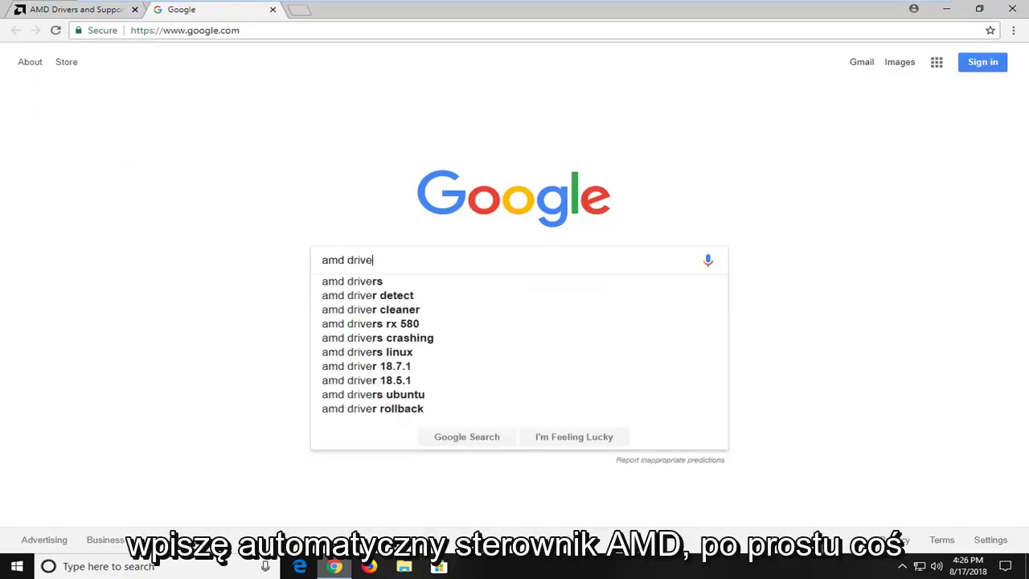
text(r automatic)
key(Return)
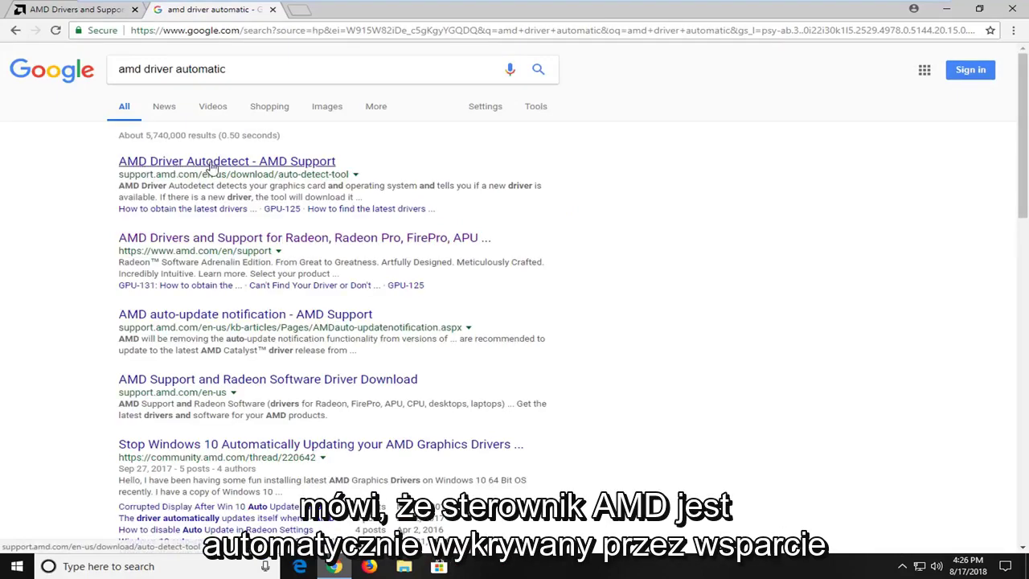
drag(118, 174, 147, 174)
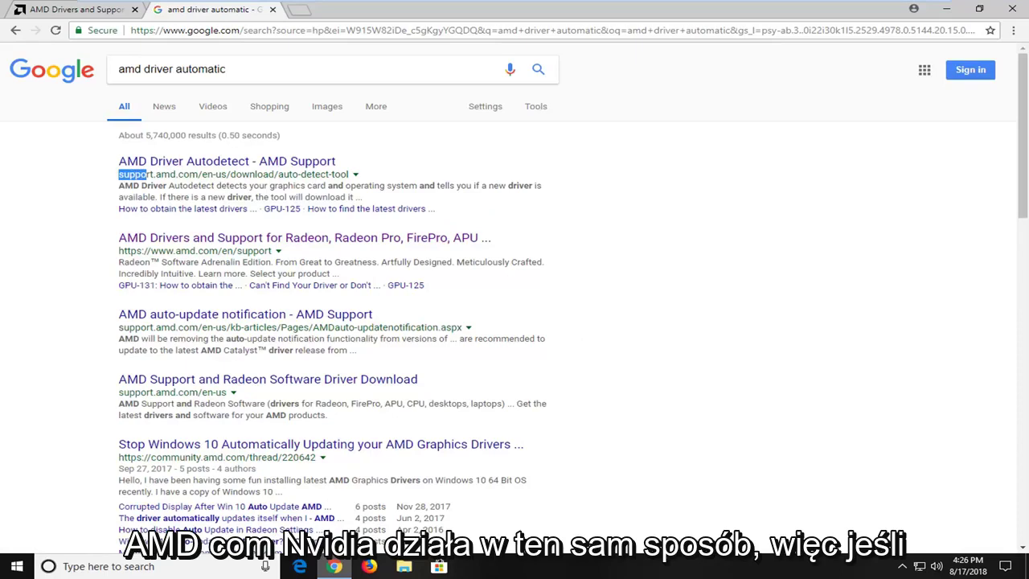
click(147, 174)
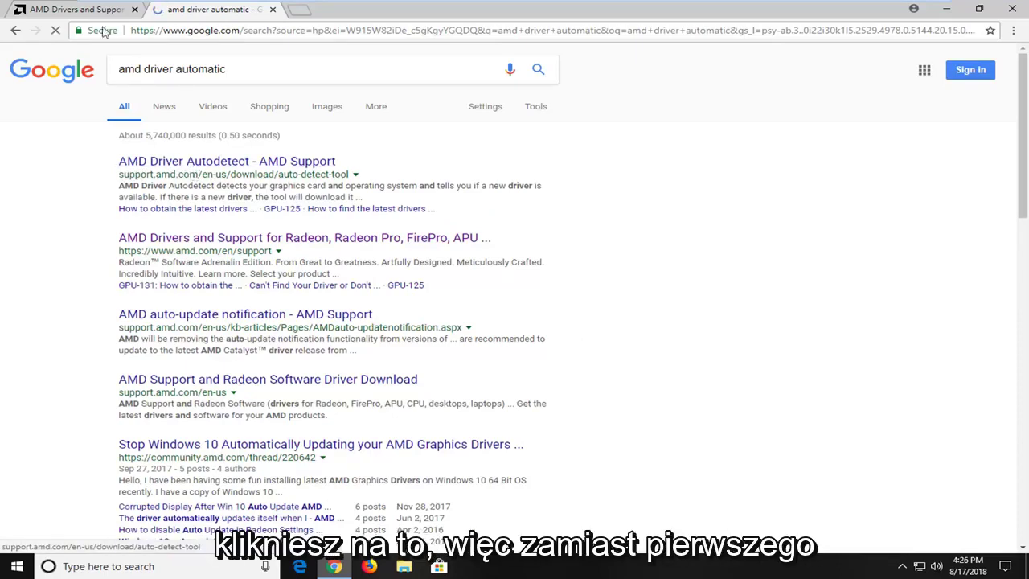
Step: Review the AMD page, close the Google results tab and minimise the browser
click(76, 10)
scroll(391, 361, down, 2)
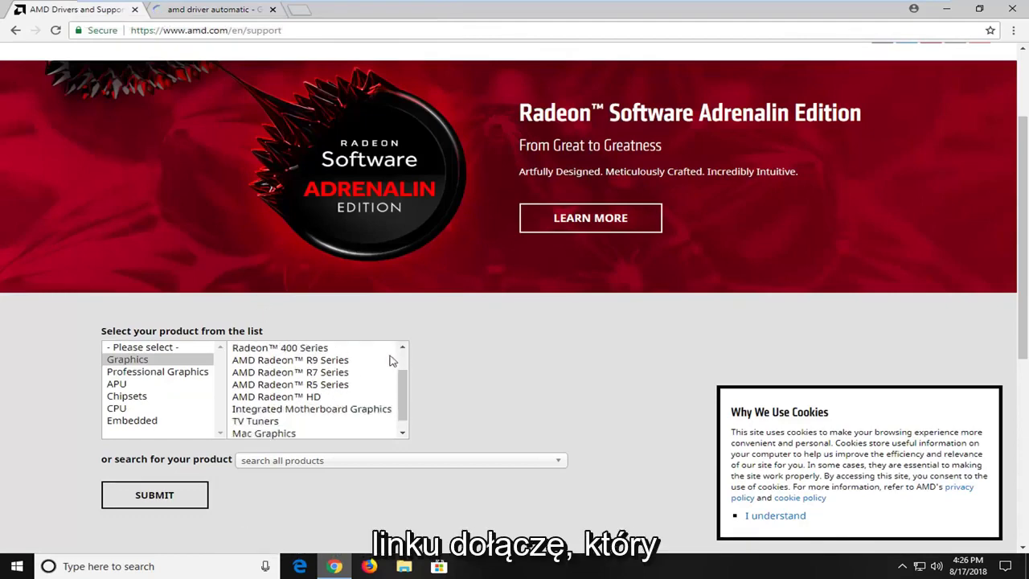
scroll(391, 361, down, 2)
scroll(361, 360, down, 1)
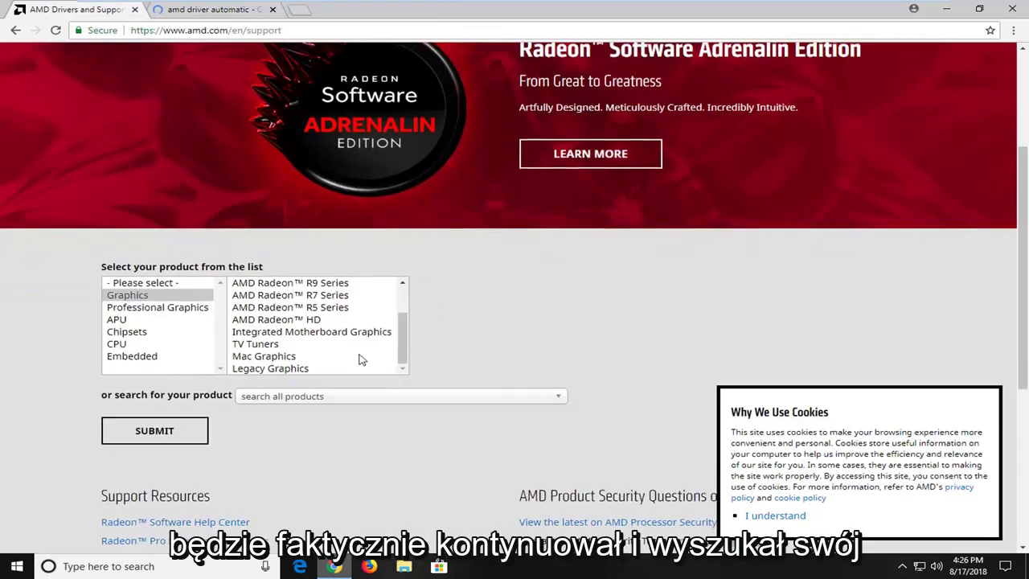
click(192, 10)
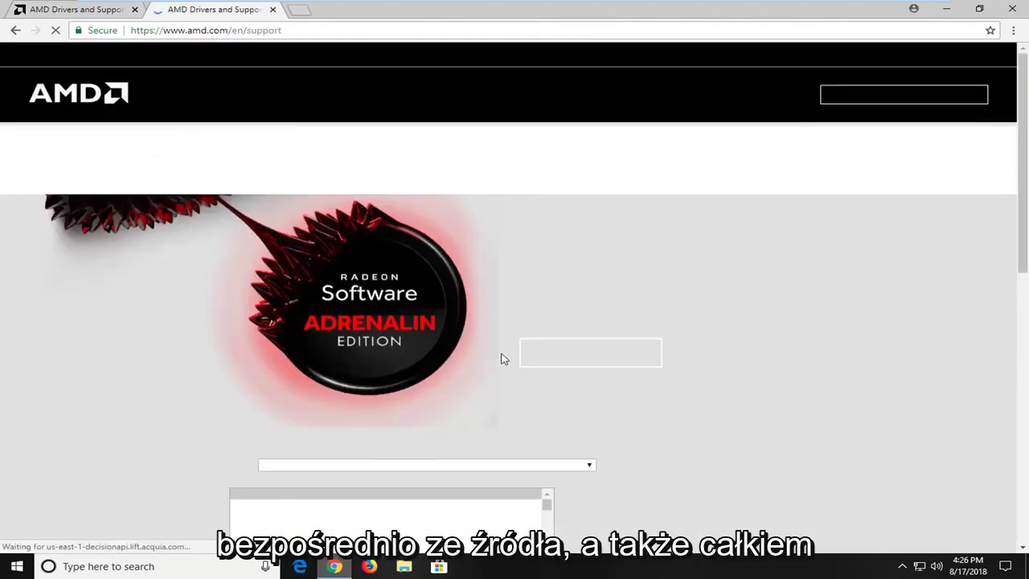
key(ctrl+w)
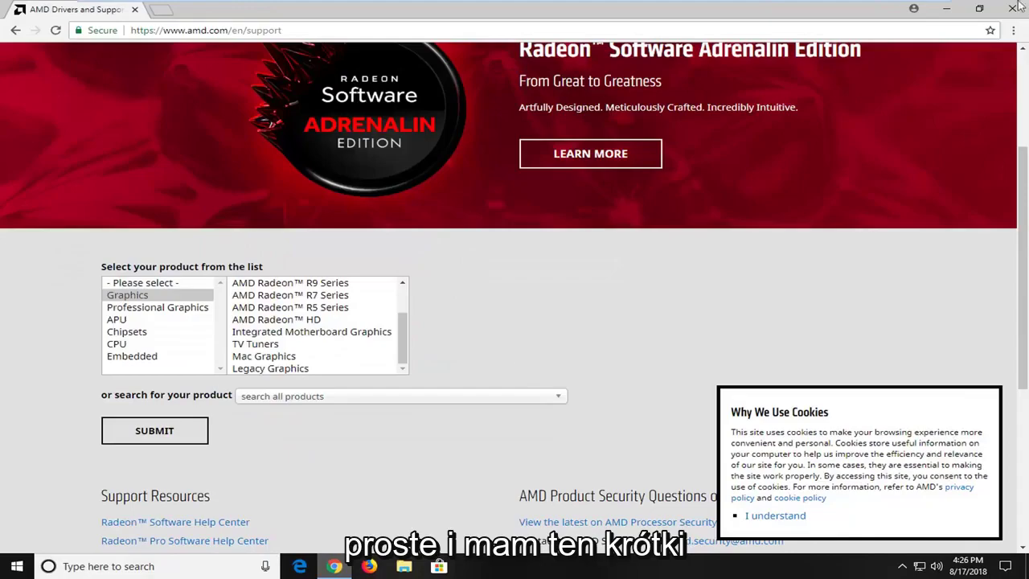
click(946, 9)
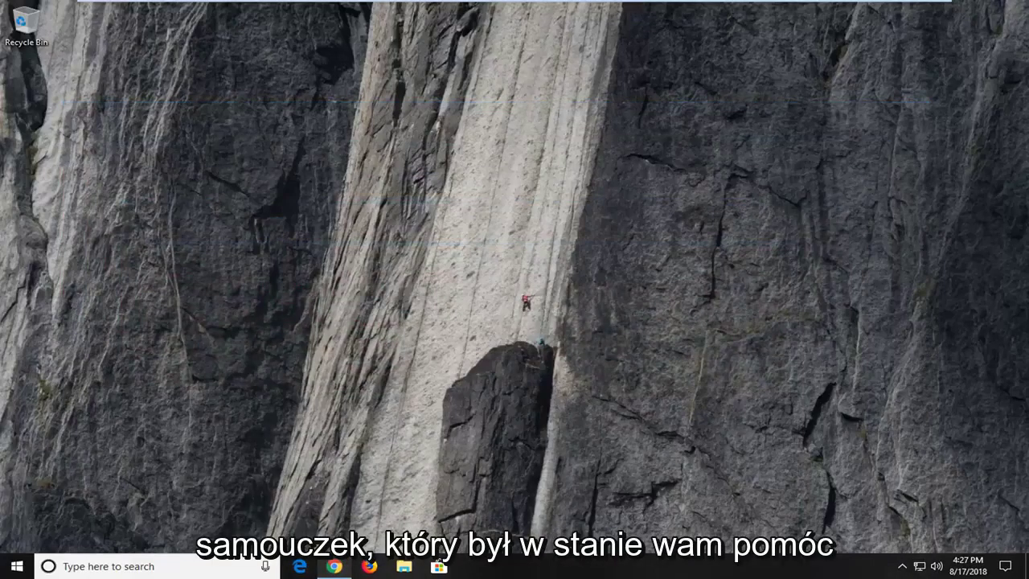